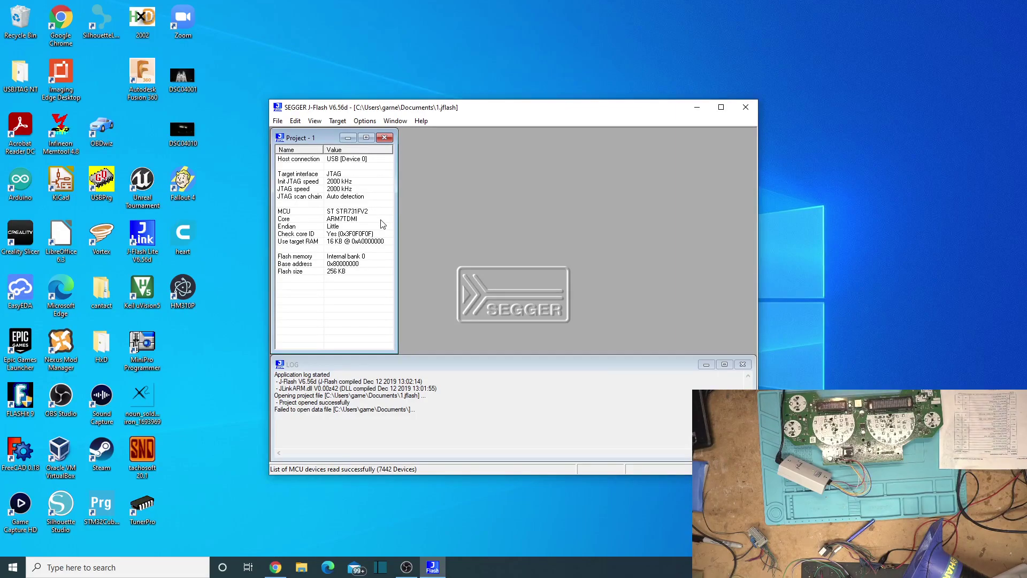
Step: Connect J-Flash to the STR731FV2 target, accepting the J-Link terms and hiding them for today
left_click(338, 121)
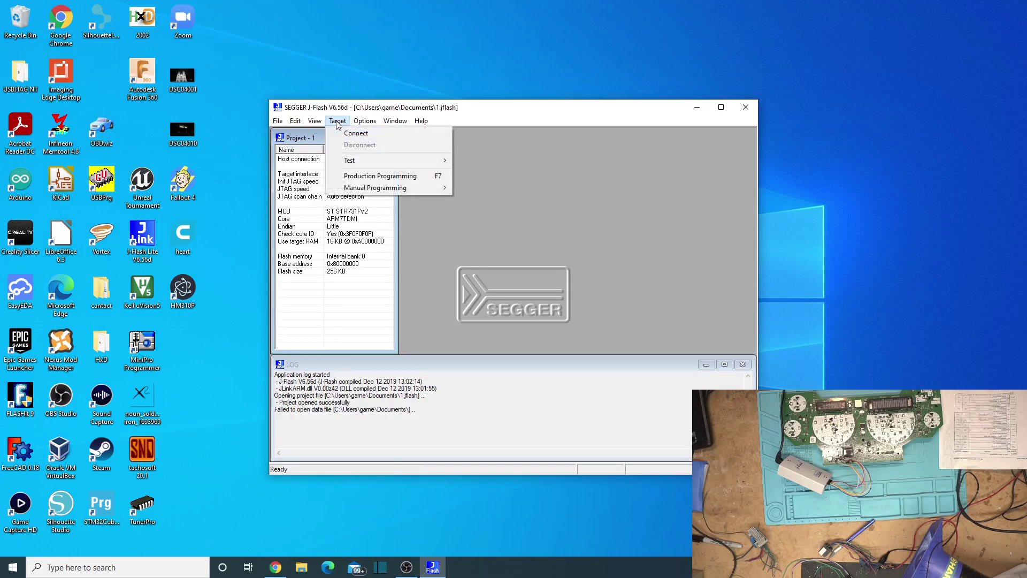
left_click(575, 122)
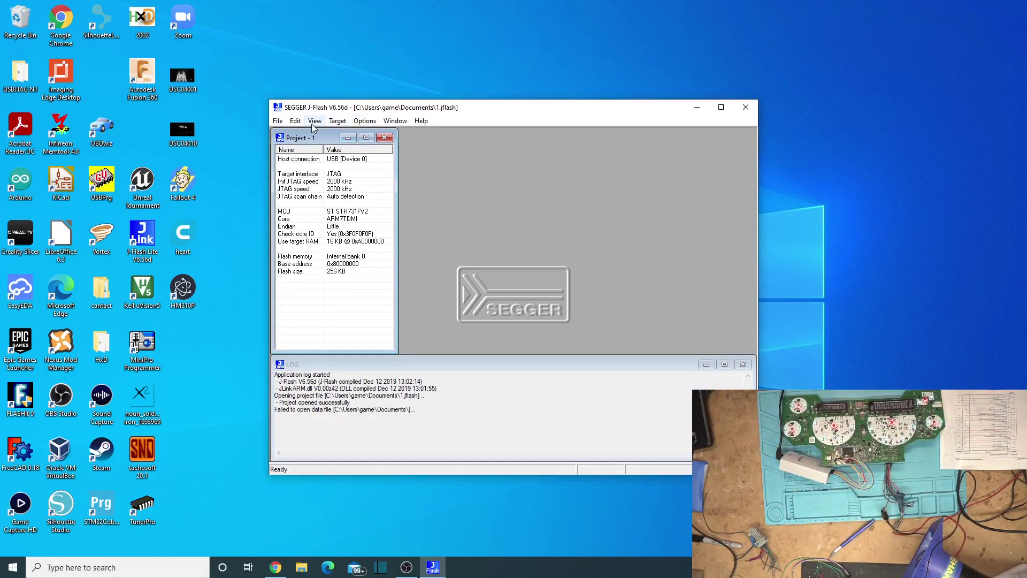
left_click(344, 120)
left_click(348, 133)
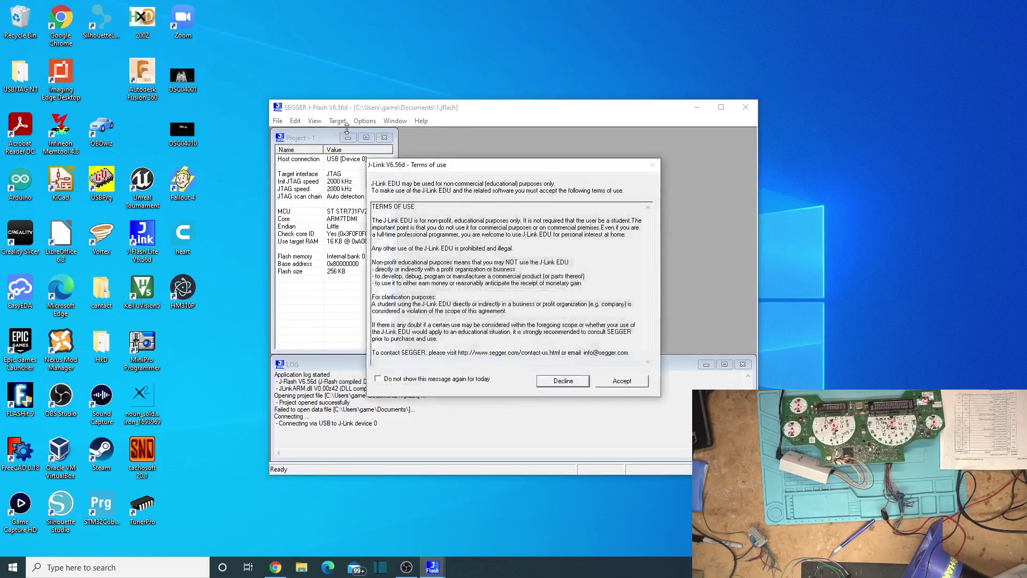
left_click(384, 379)
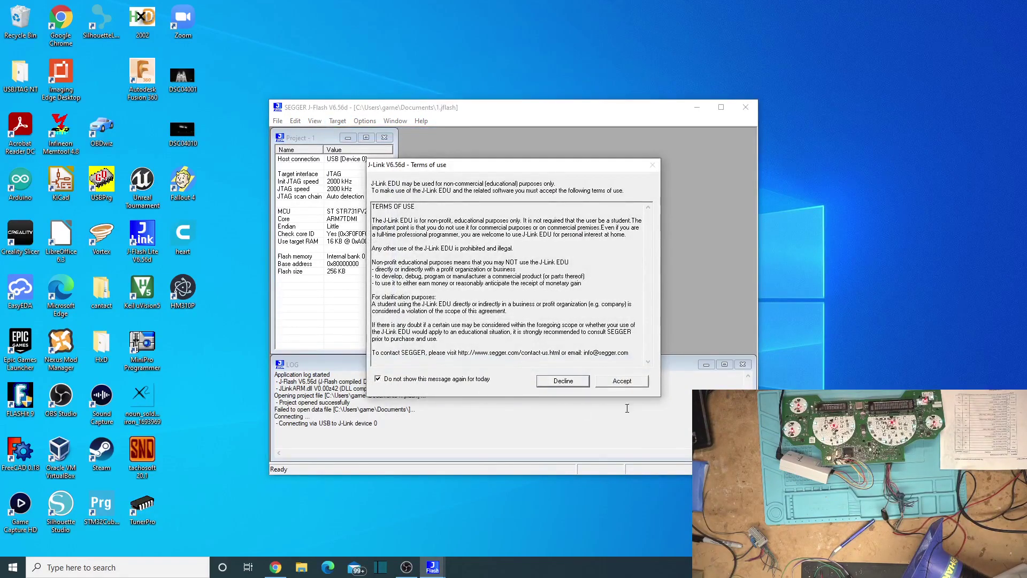
left_click(640, 381)
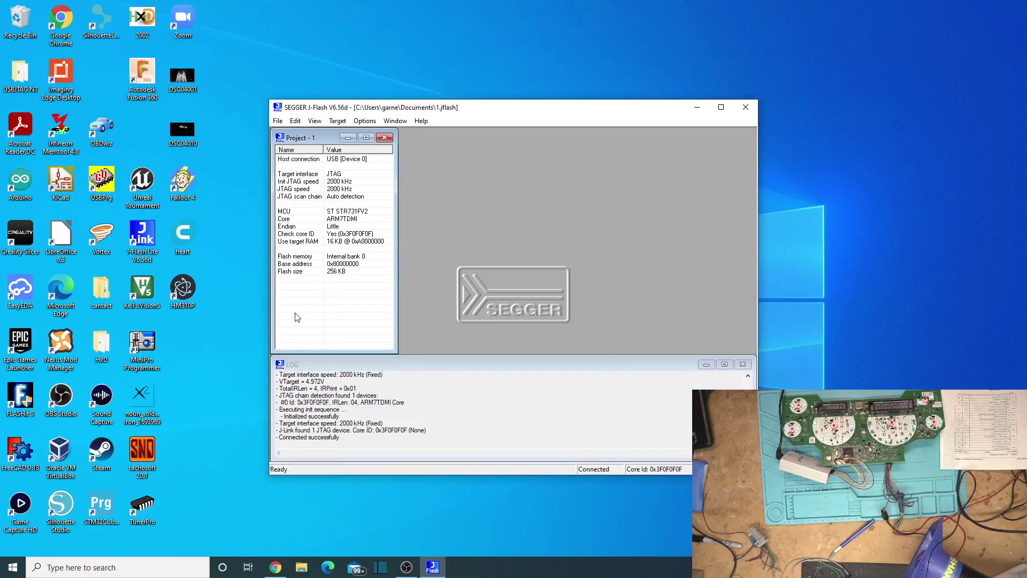
left_click(337, 121)
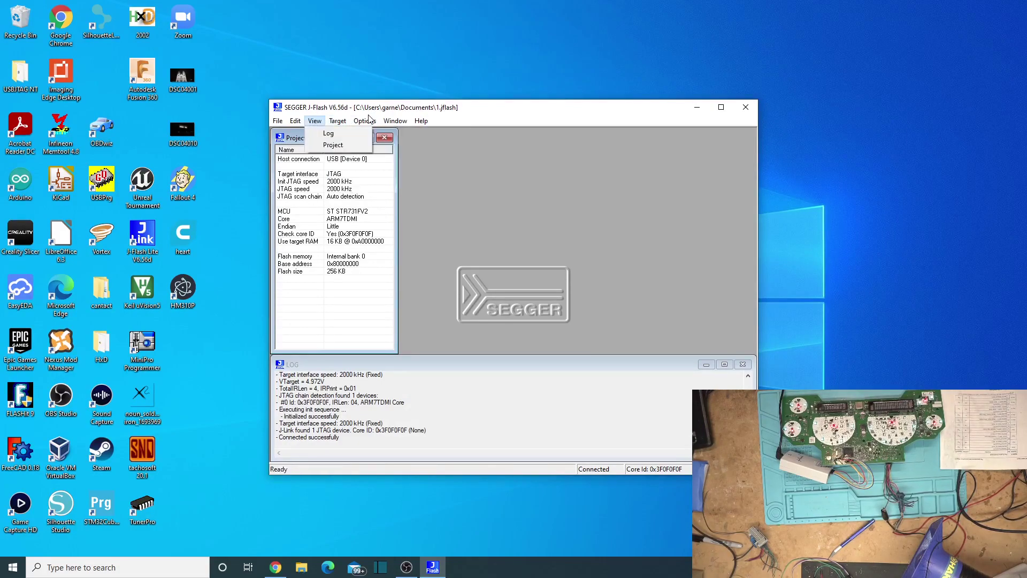
Step: Read back the entire chip (252144 bytes, 0x80000000–0x8003FFFF) and dismiss the completion message
mouse_move(366, 124)
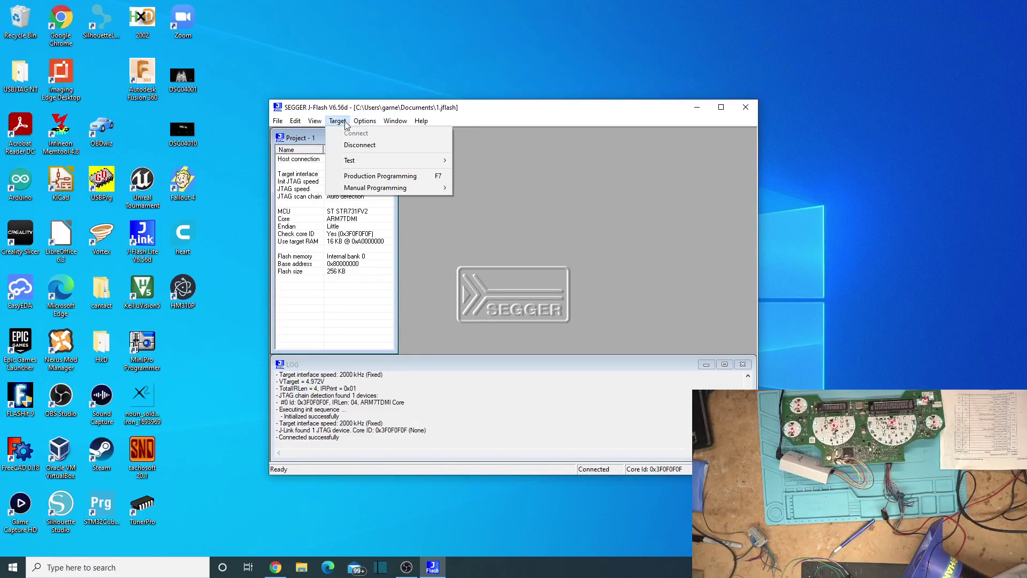
mouse_move(375, 188)
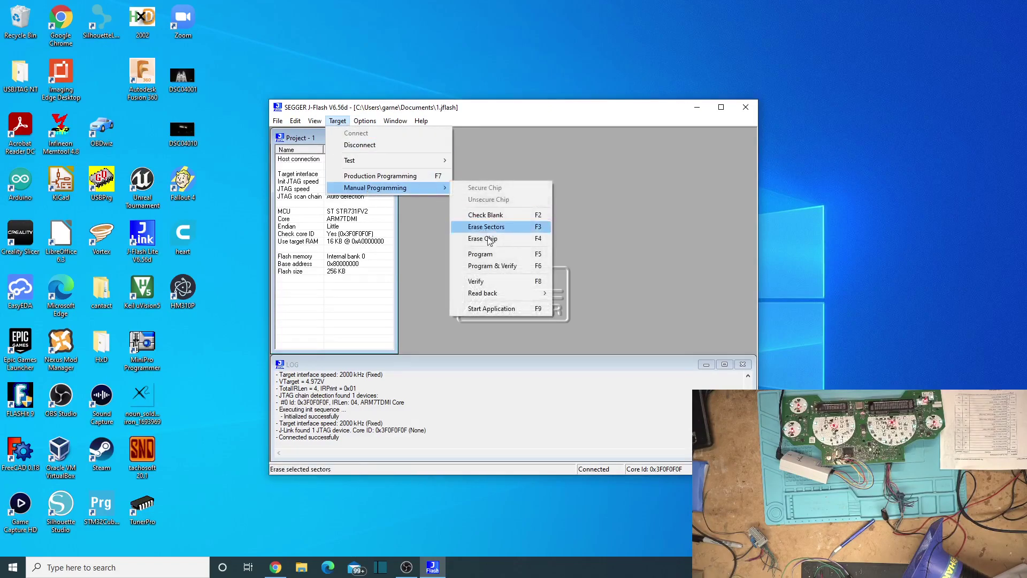
mouse_move(506, 295)
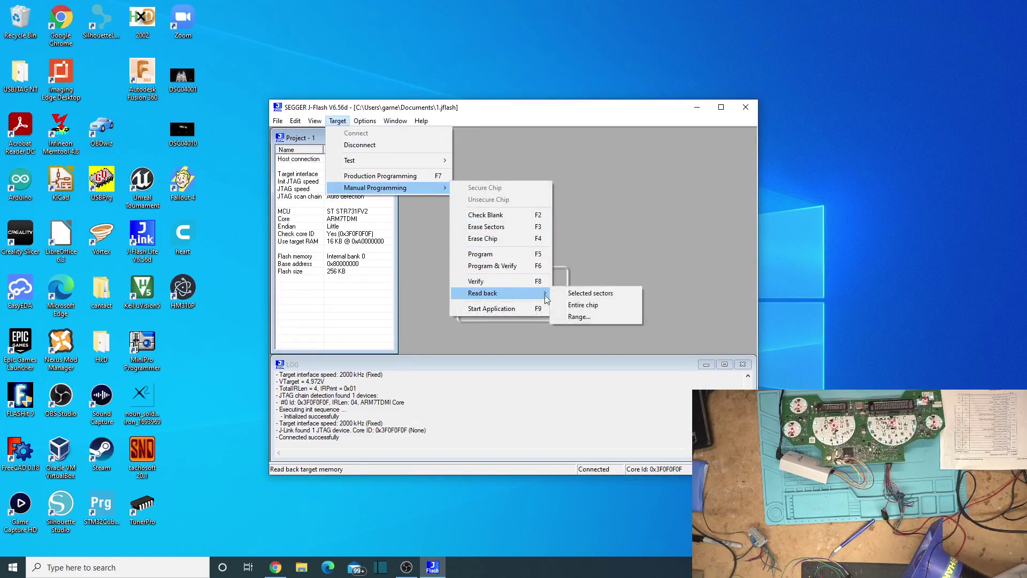
left_click(613, 304)
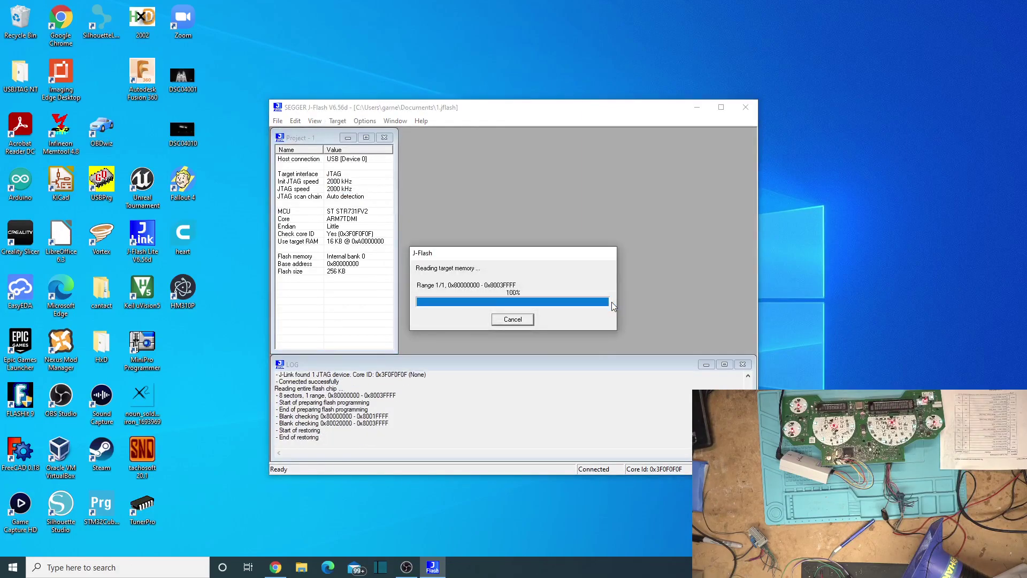
left_click(588, 320)
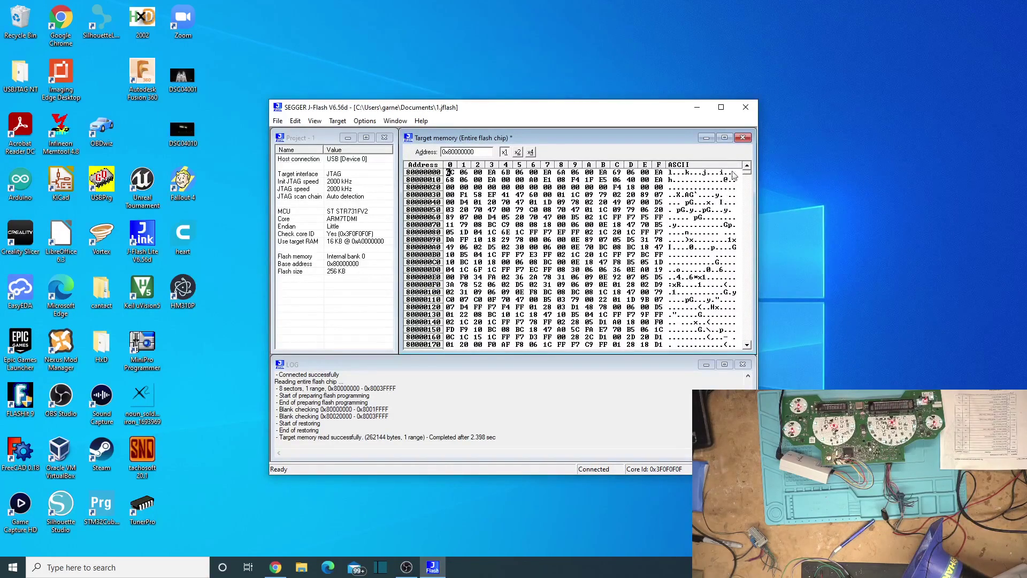
Step: Scroll the hex view to the ASCII strings such as SIN CAMBIO and DESACTIVADO
left_click(747, 187)
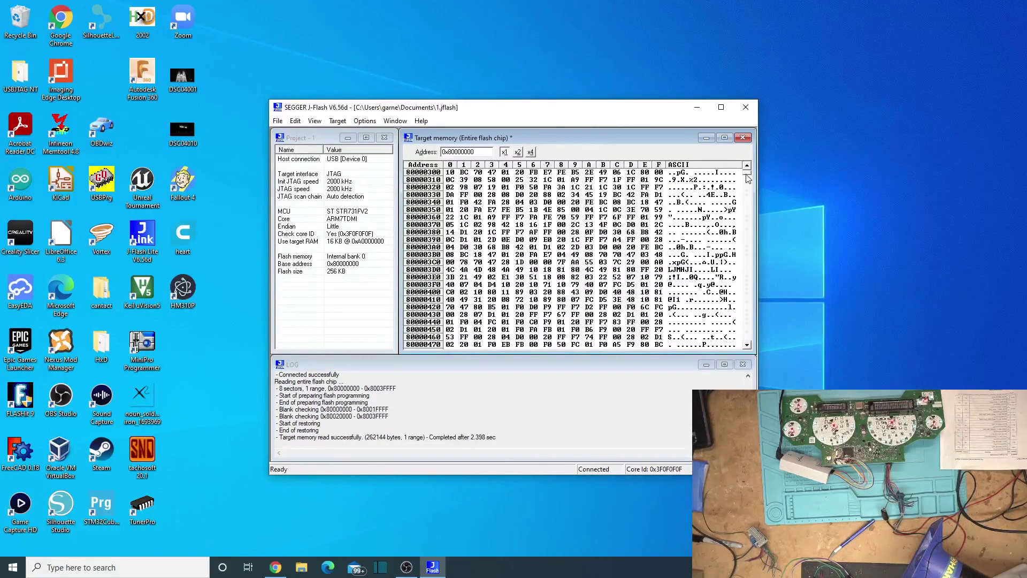
left_click(748, 207)
left_click_drag(747, 207, 749, 201)
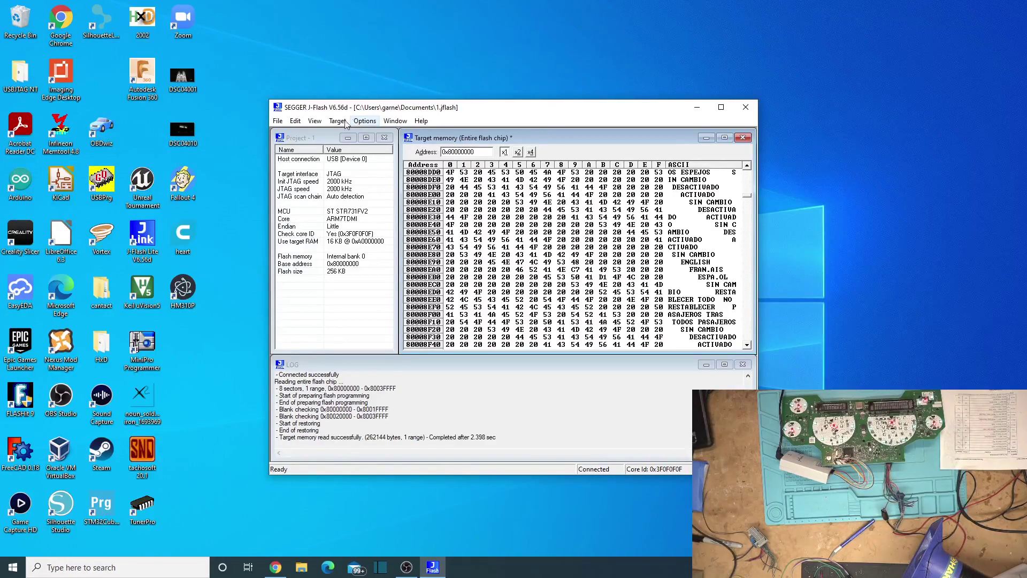
Step: Begin saving the data file in Documents with Intel Hex (*.hex) as the file type
left_click(278, 122)
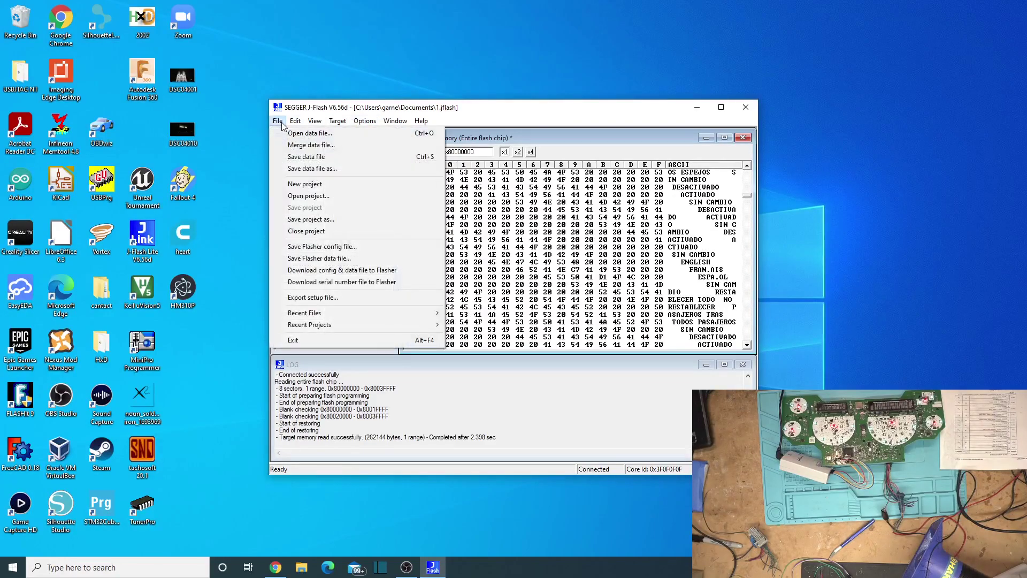
left_click(332, 158)
left_click(472, 343)
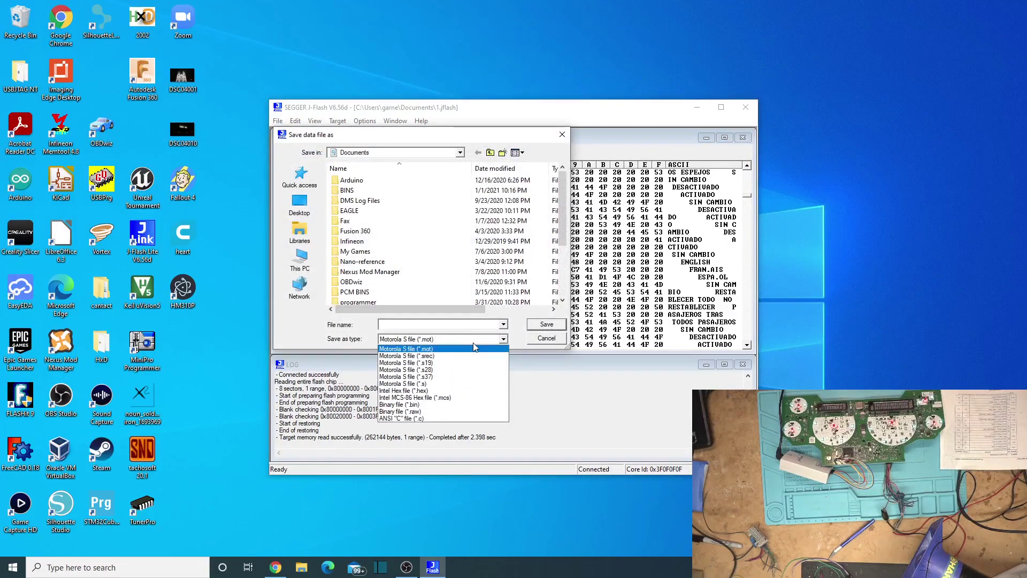
left_click(464, 393)
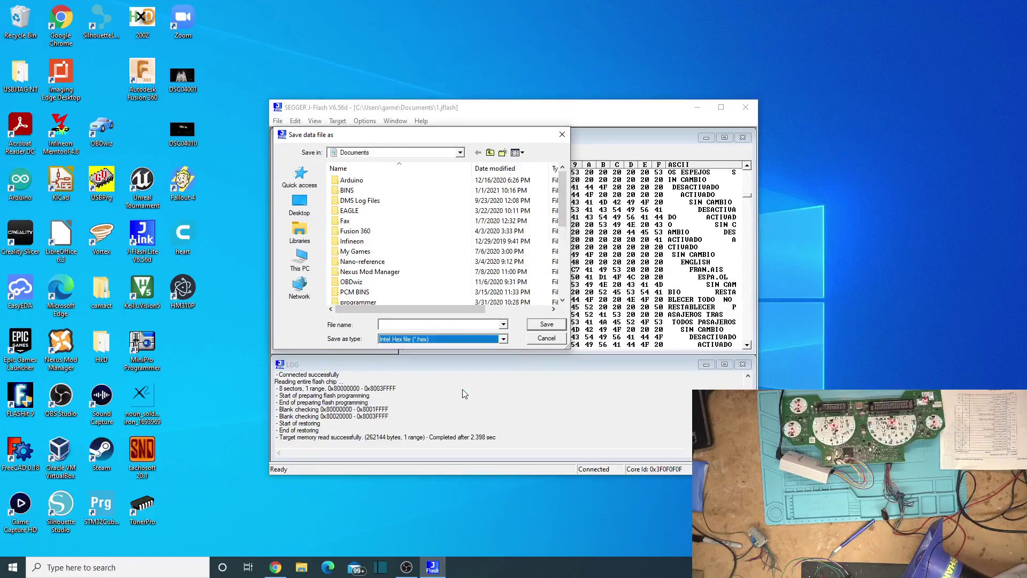
left_click(467, 323)
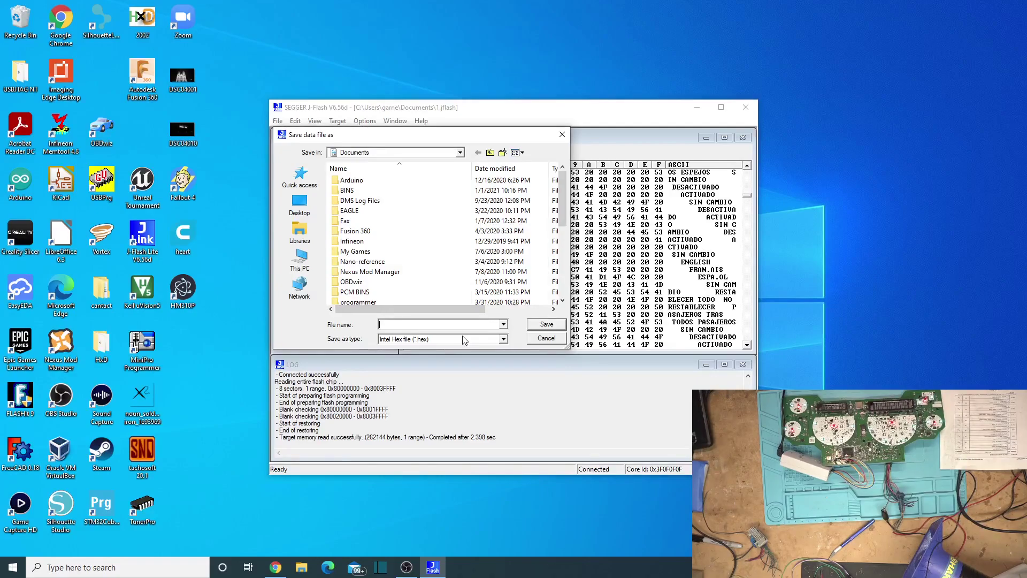
Step: Name the Intel Hex file '08+ mcu 28104199' and save it to Documents
type("01")
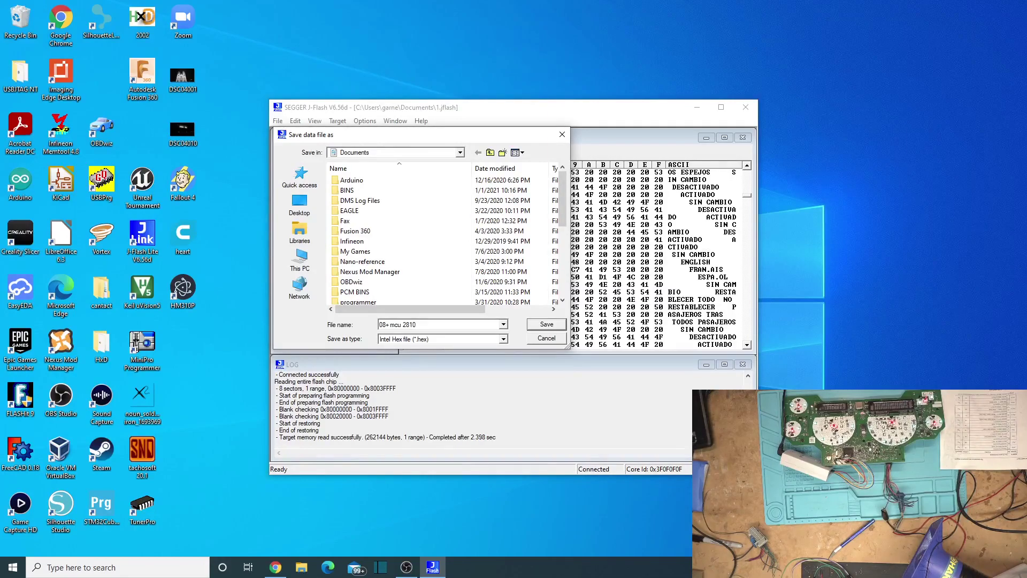
type("4199")
left_click(546, 324)
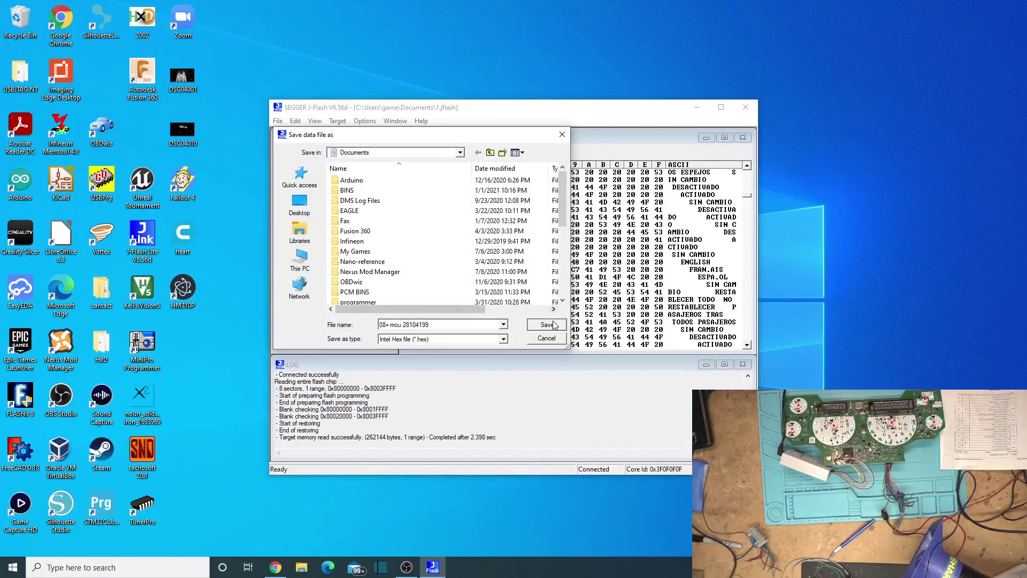
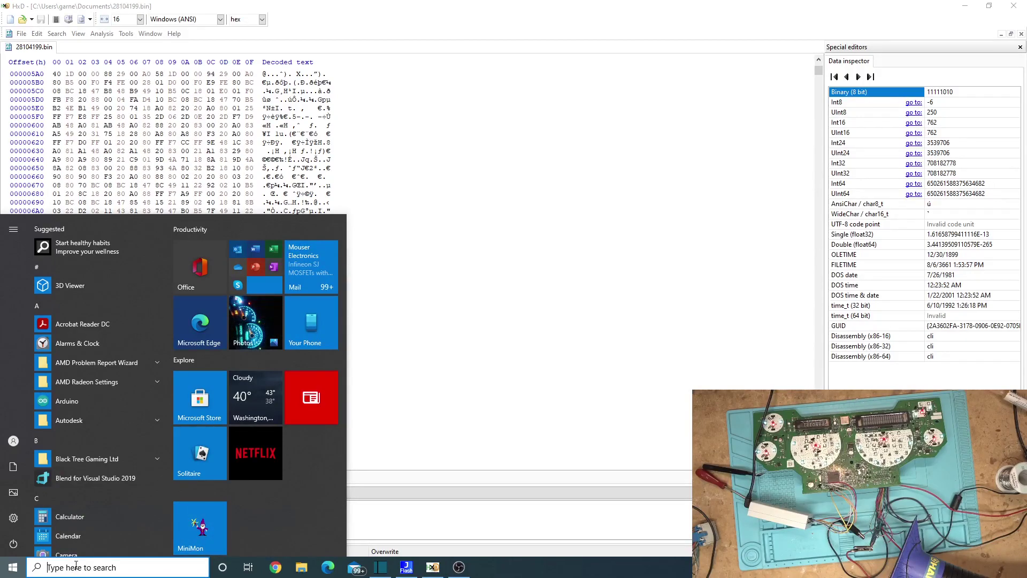
Step: Launch J-Flash Lite from the Start search and dismiss the development-tool warning
type("j")
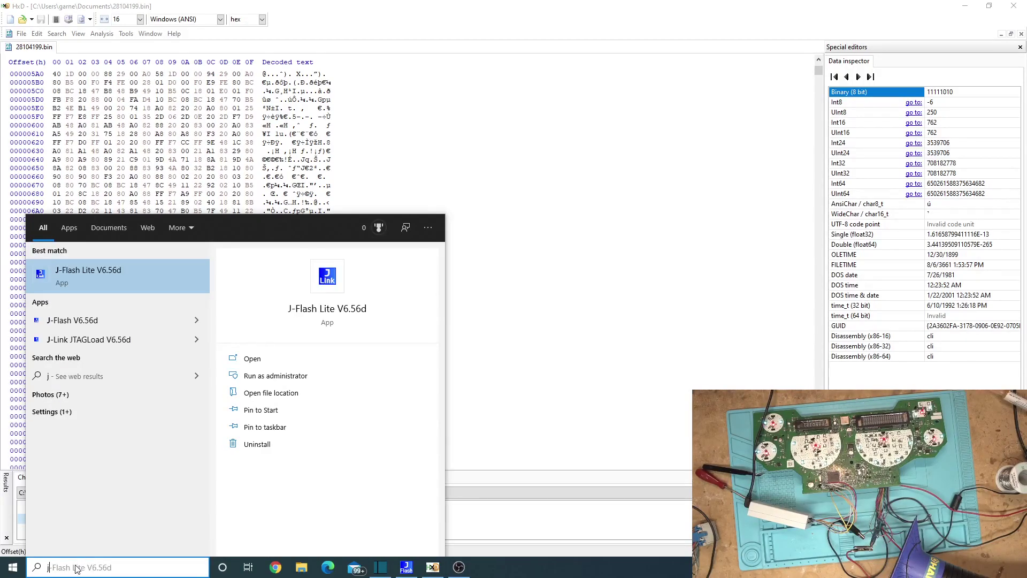
key("Return")
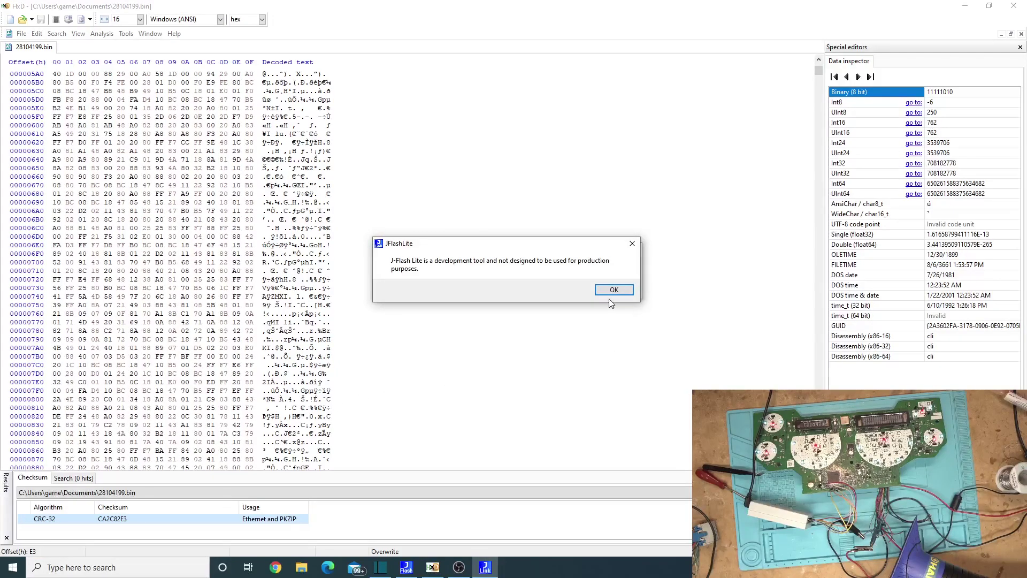
left_click(609, 292)
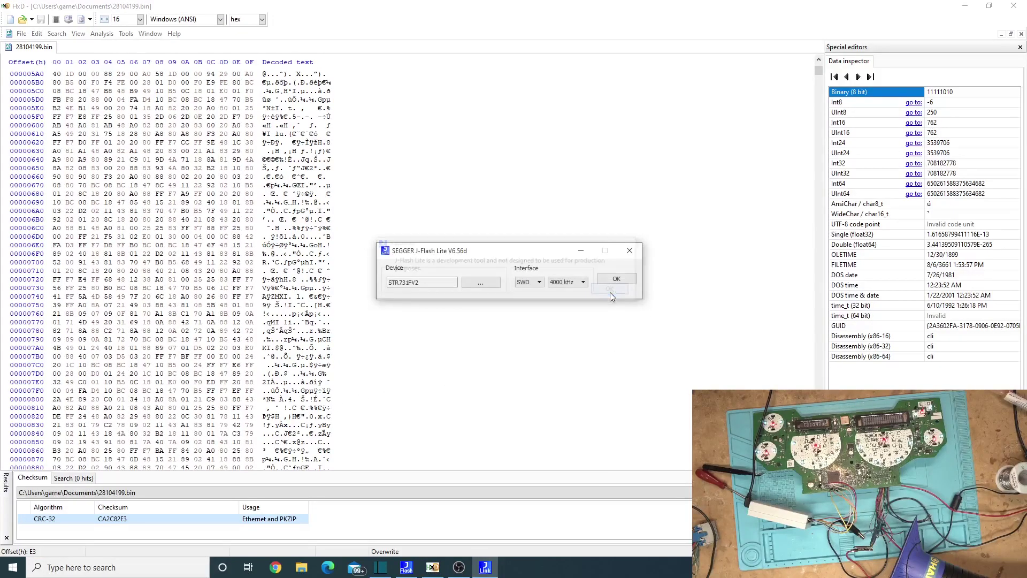
Step: Switch the STR731FV2 target interface from SWD to JTAG and confirm the settings
left_click(538, 282)
left_click(537, 294)
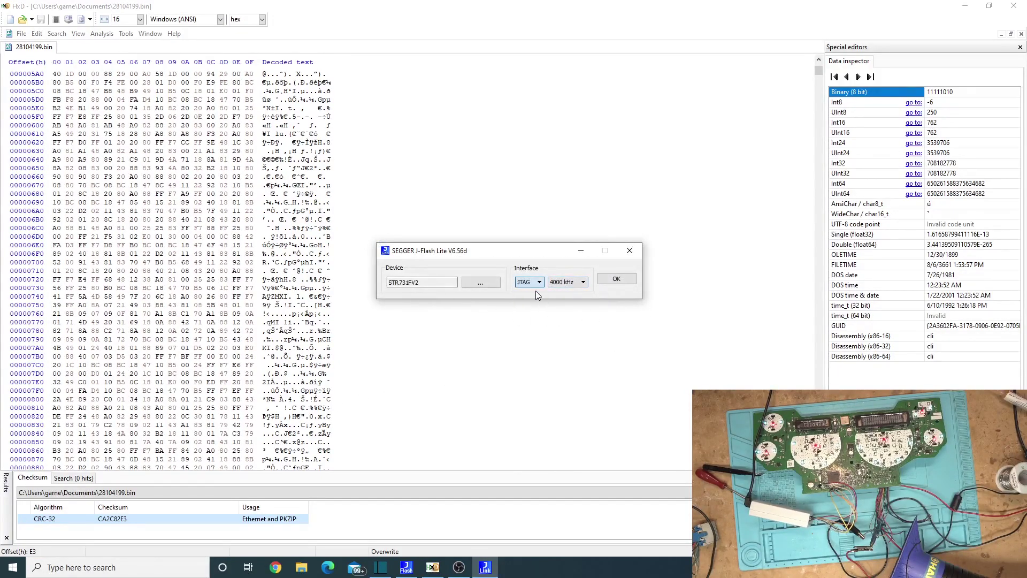
left_click(632, 279)
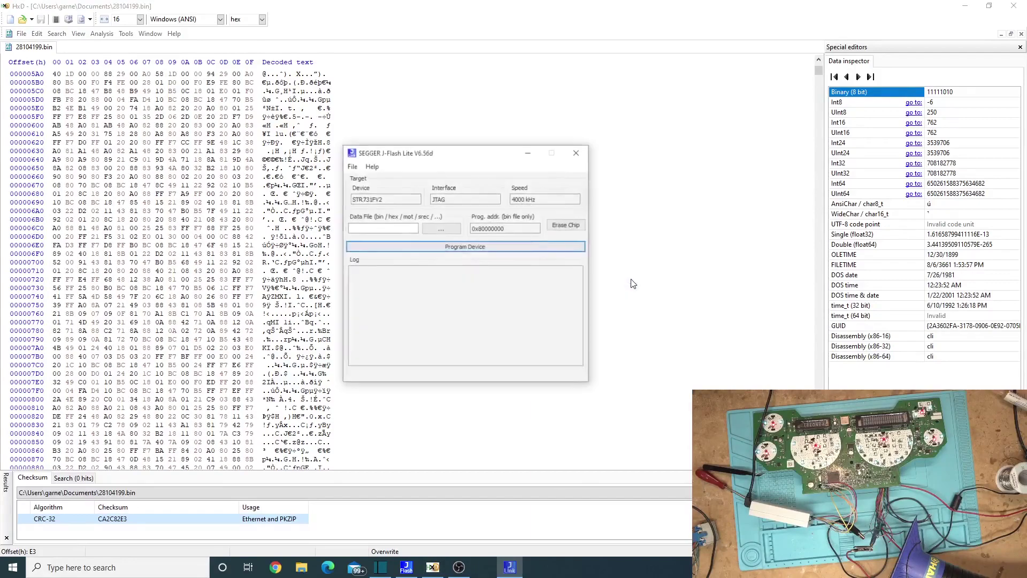
Step: Choose '08+ mcu 28104199.hex' from Documents as the data file
left_click(440, 228)
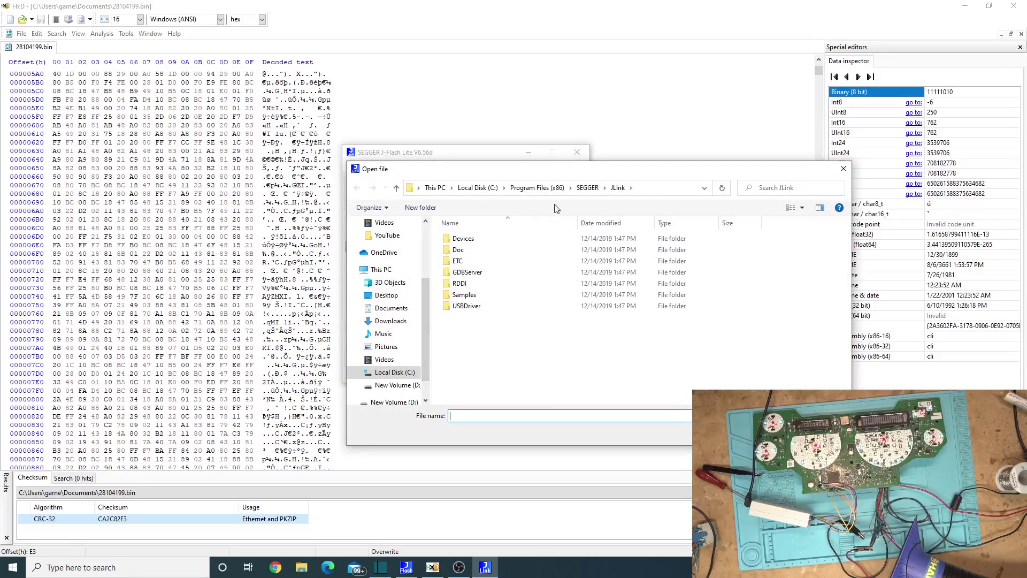
left_click(399, 309)
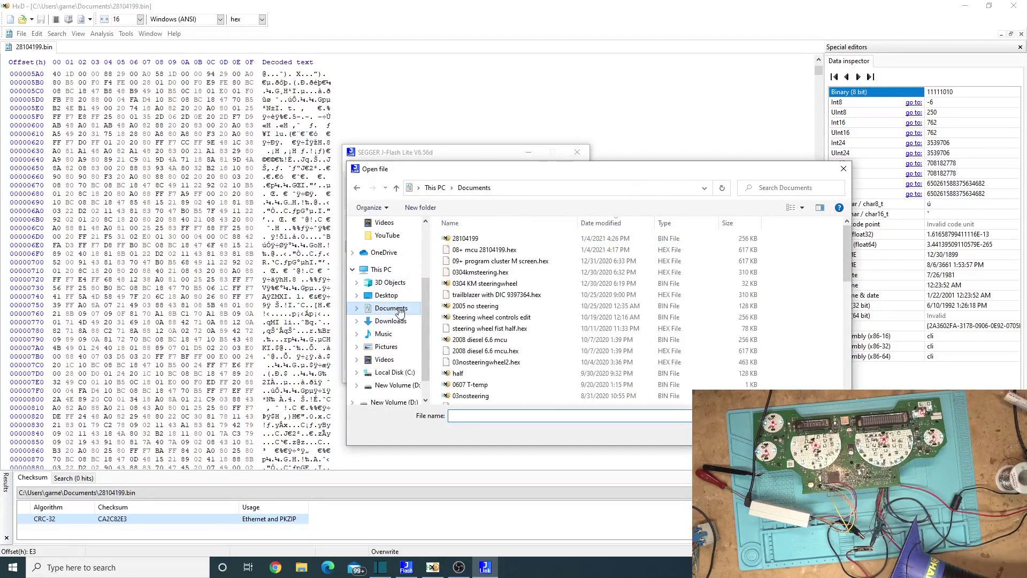
double_click(545, 251)
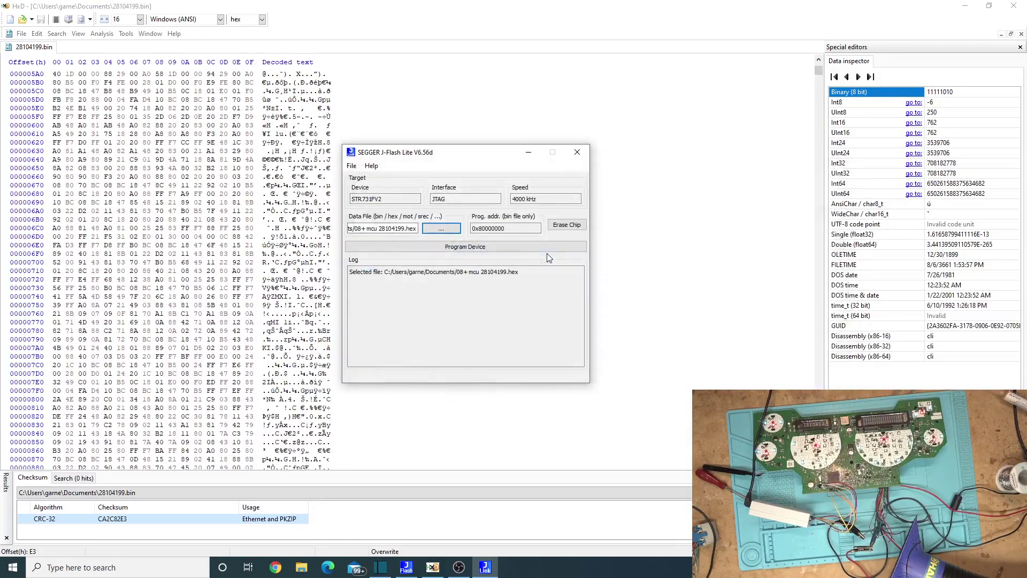
Step: Program the device, accepting the J-Link terms and hiding the notice for today
left_click(474, 249)
left_click(377, 379)
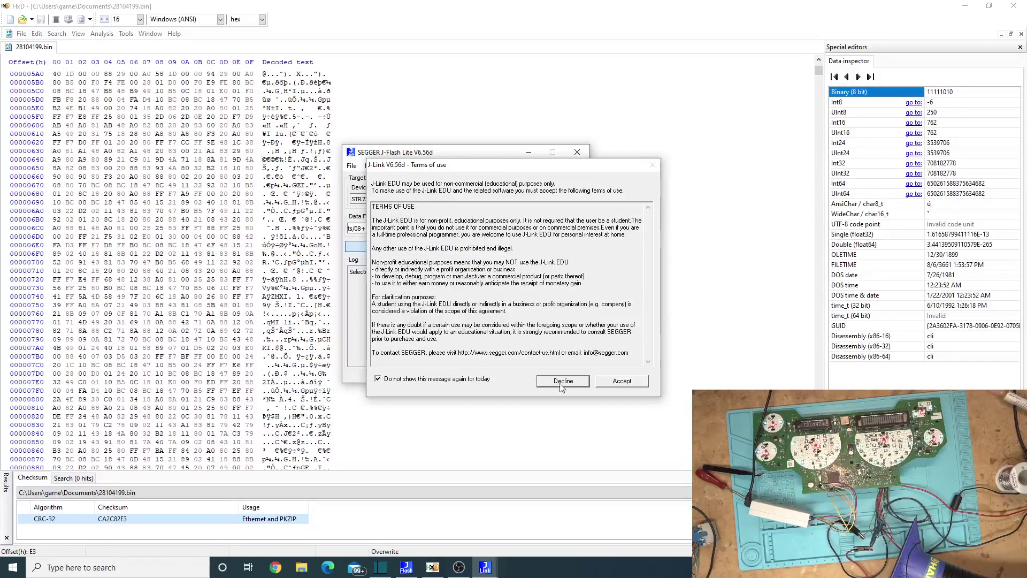
left_click(619, 382)
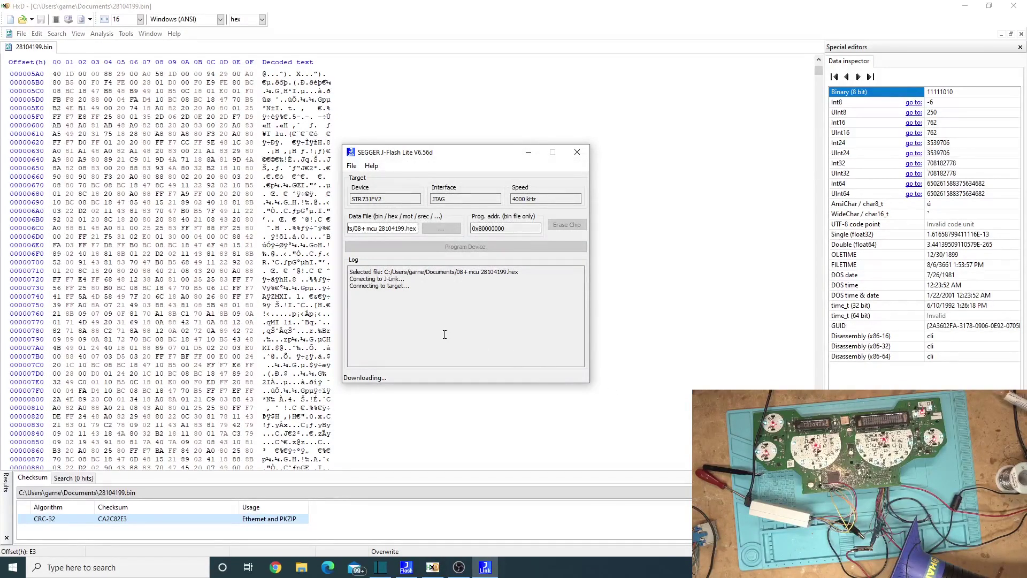